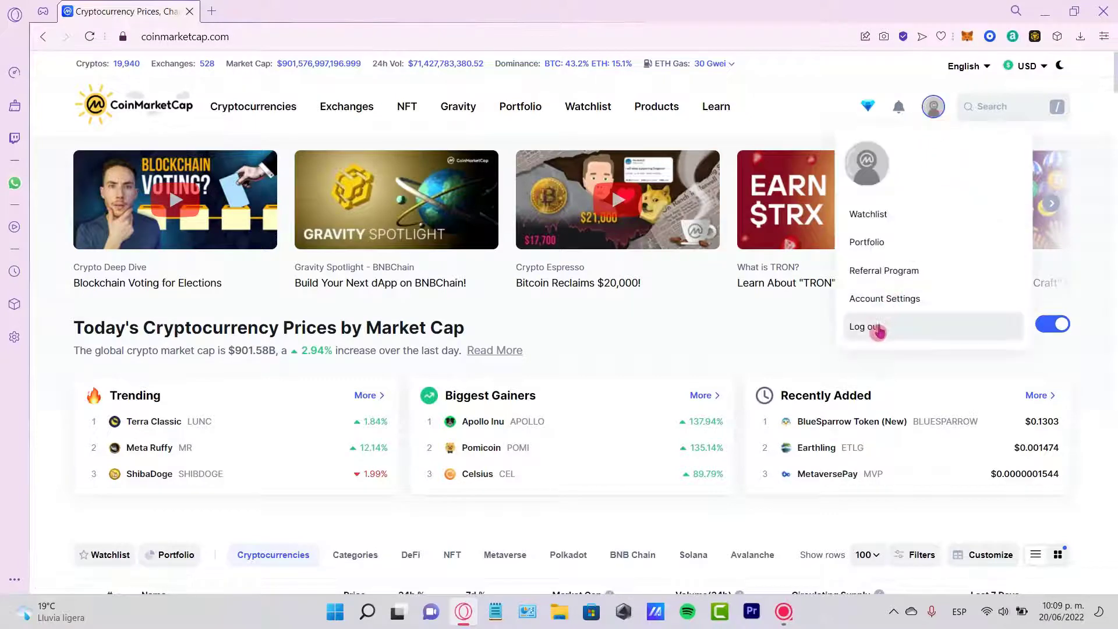
# - Log out, then sign back in with Binance and approve CoinMarketCap's access request
pyautogui.click(865, 327)
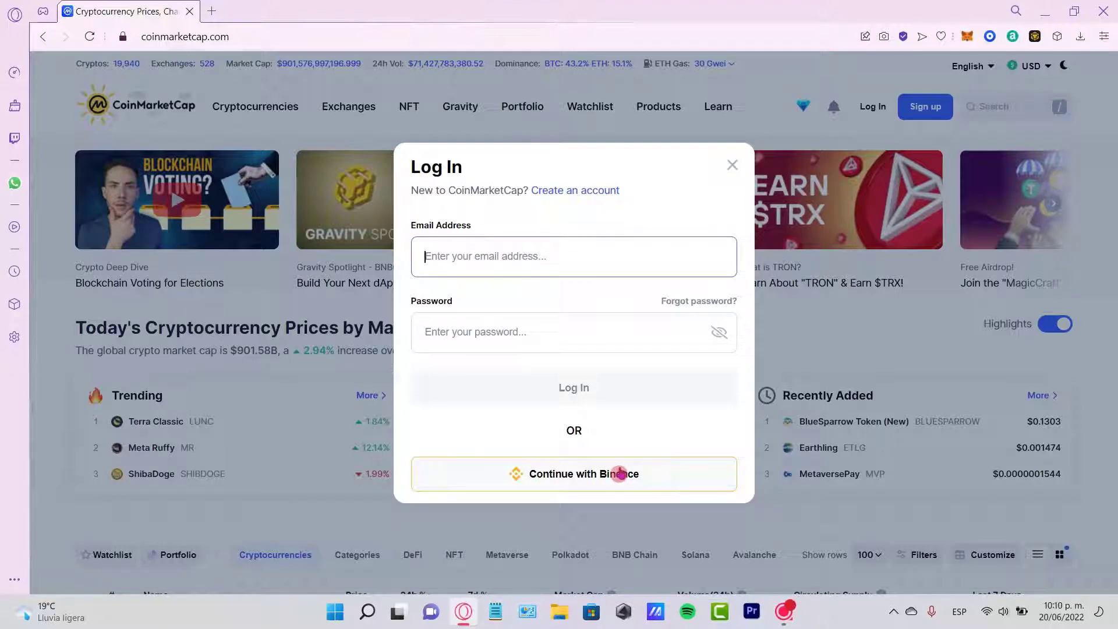
pyautogui.click(617, 474)
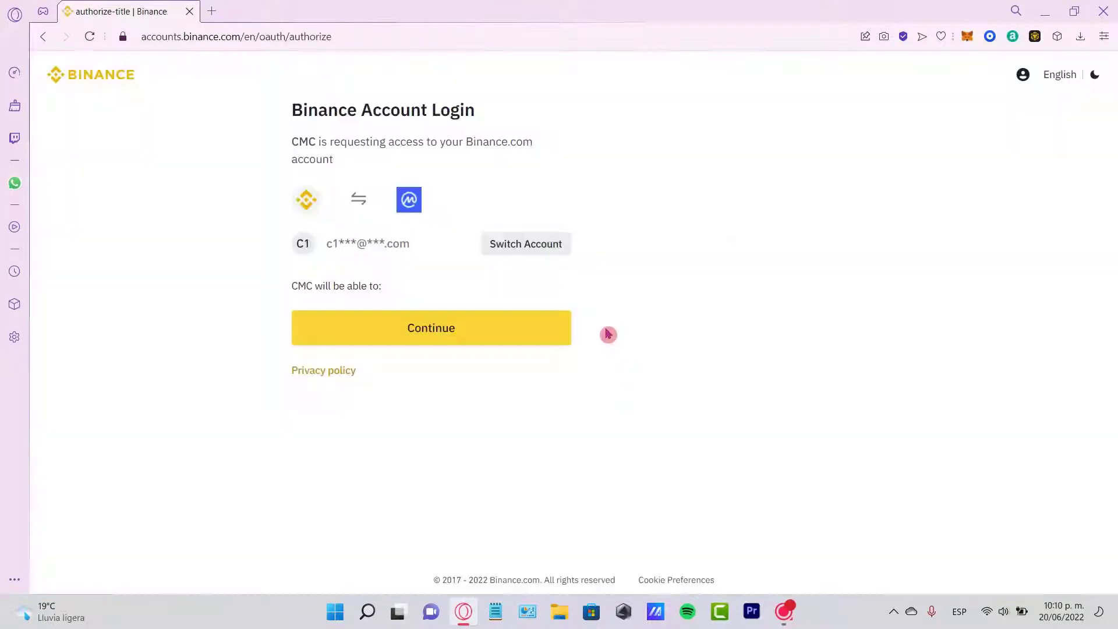
pyautogui.moveTo(294, 104); pyautogui.dragTo(479, 120)
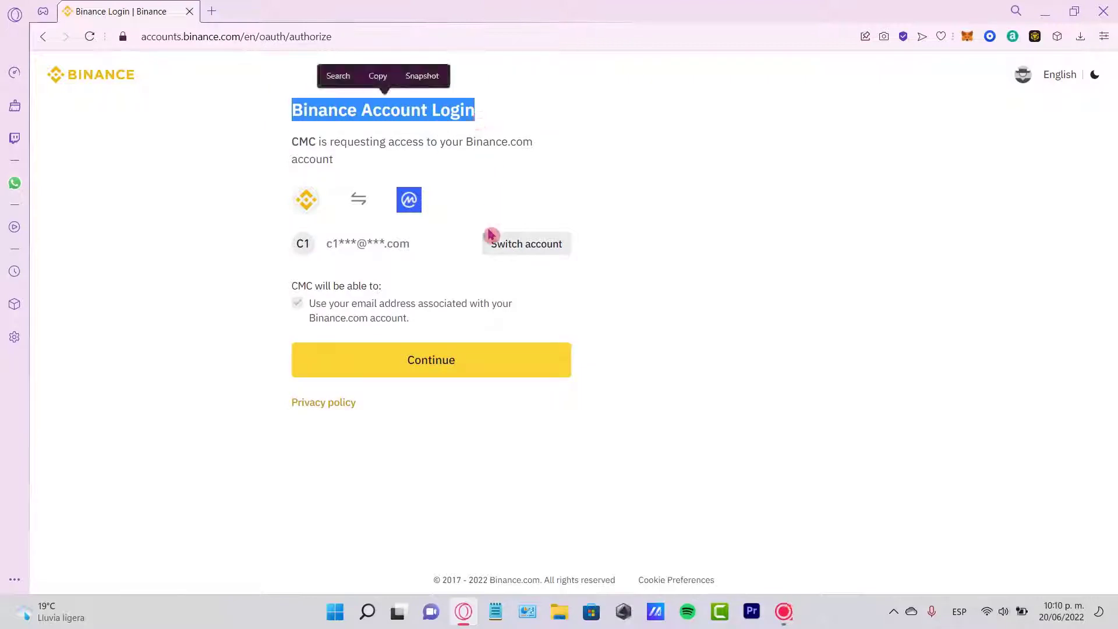
pyautogui.click(467, 360)
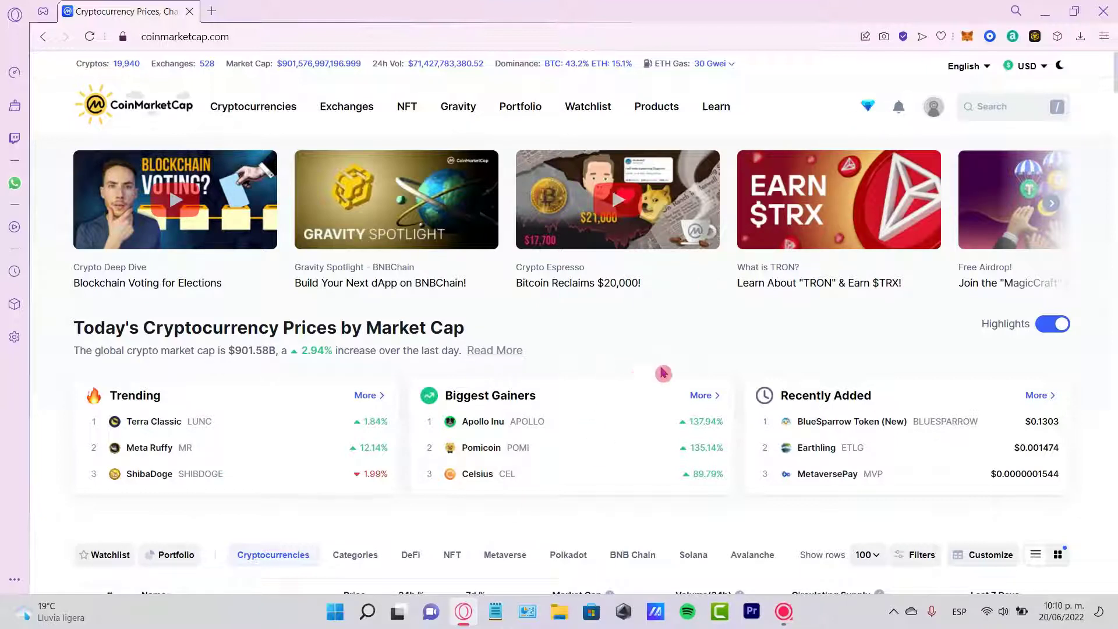
pyautogui.moveTo(933, 107)
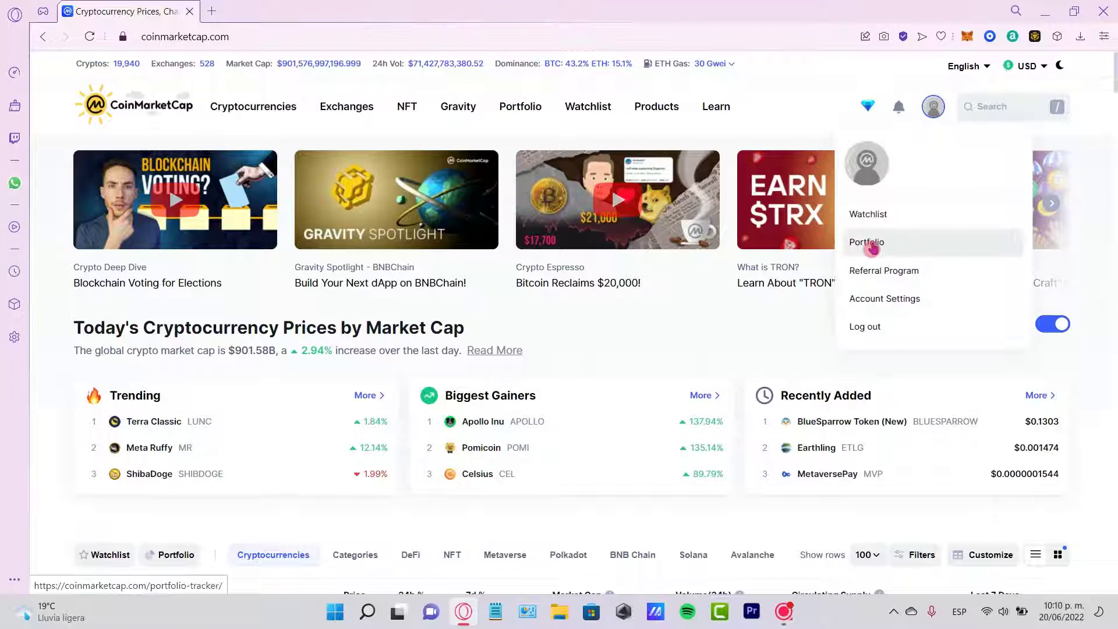
# - Create a portfolio named 'my savings' in the portfolio tracker
pyautogui.click(872, 245)
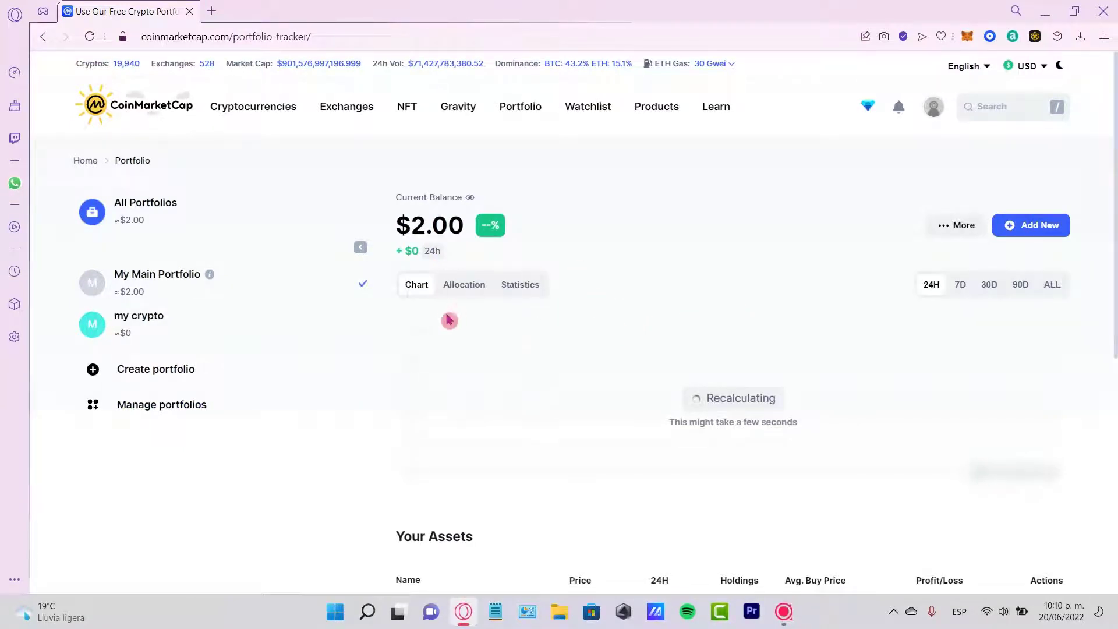
pyautogui.click(202, 372)
pyautogui.click(509, 317)
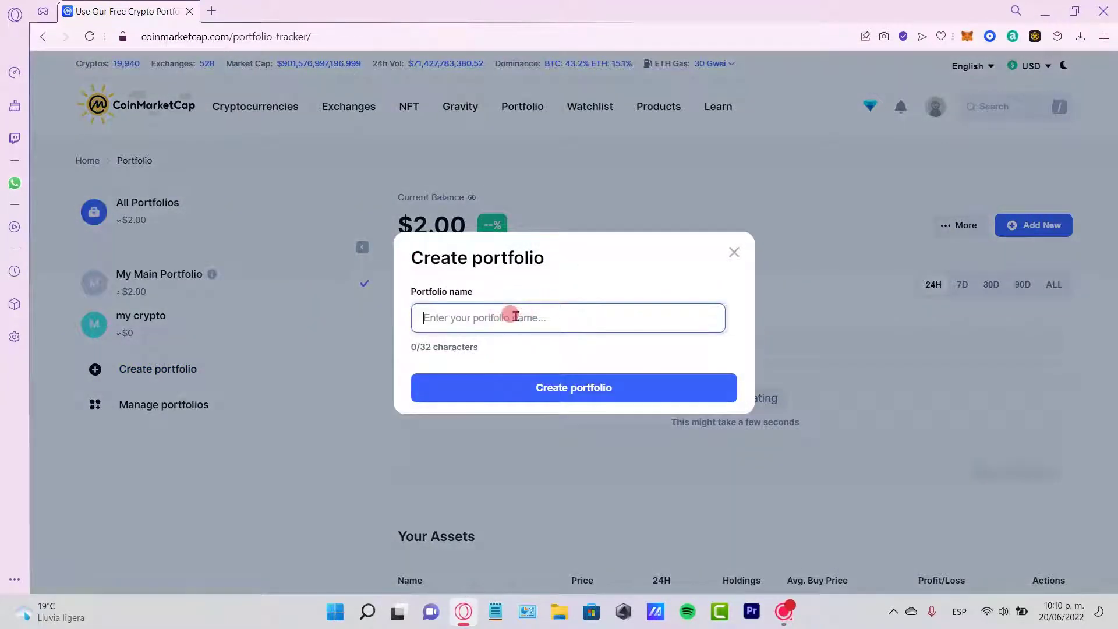
pyautogui.write('my savin')
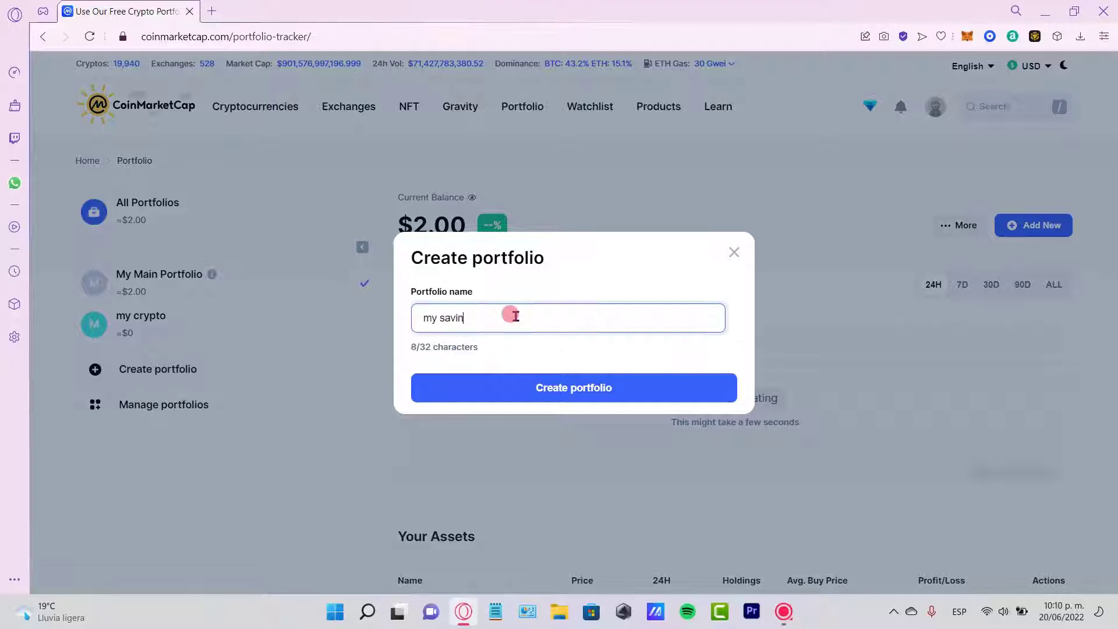
pyautogui.write('g')
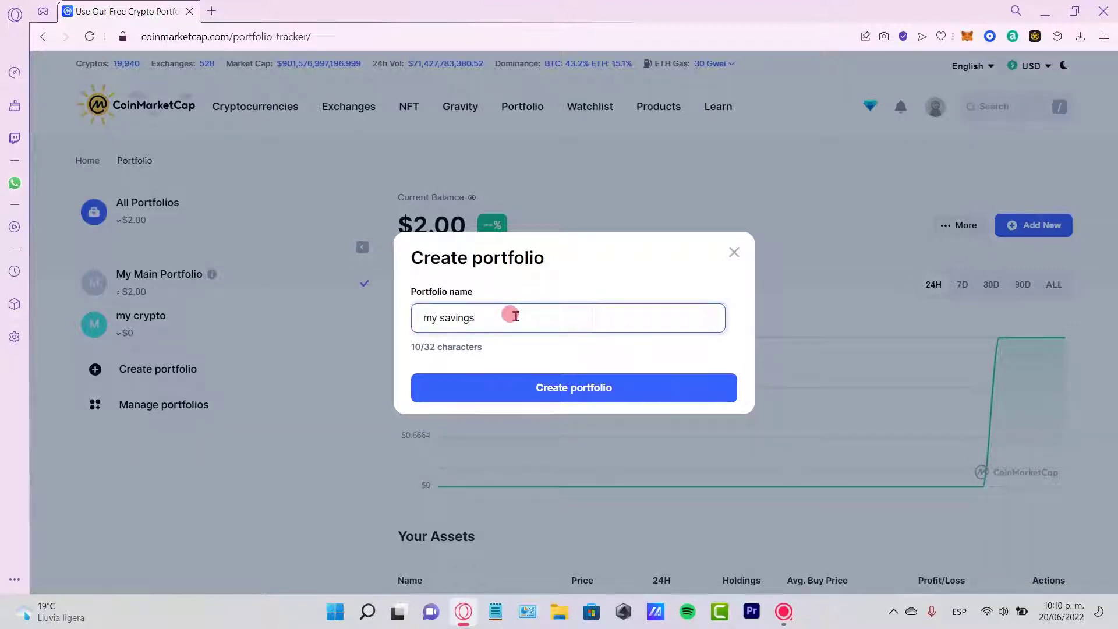
pyautogui.click(594, 388)
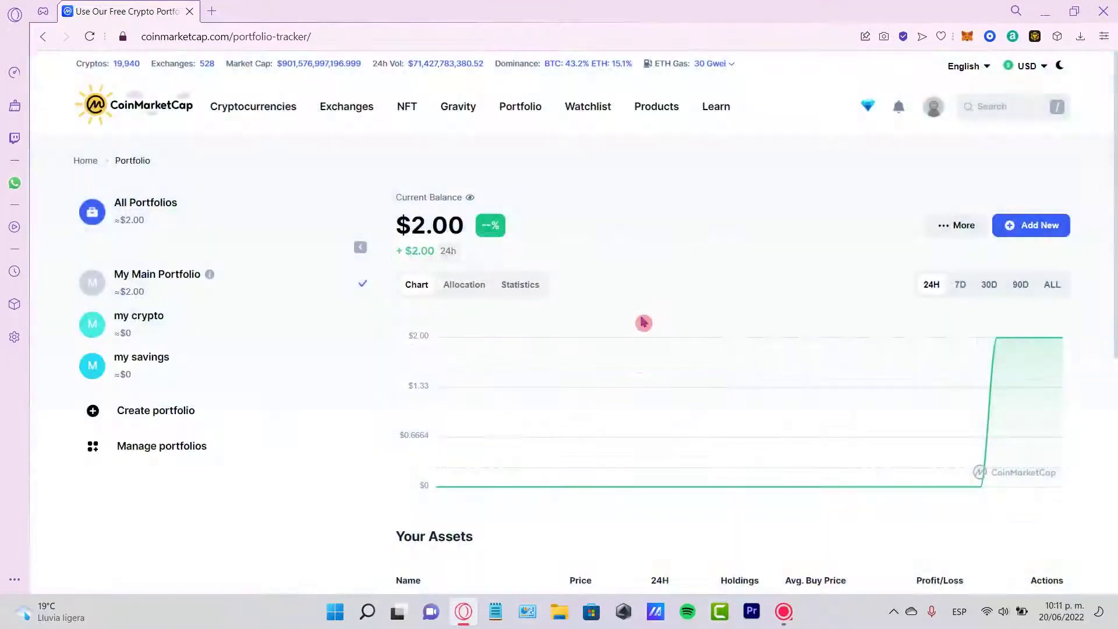
# - In my savings, start a new transaction for ETH 2x Flexible Leverage Index (ETH2X-FLI)
pyautogui.click(153, 360)
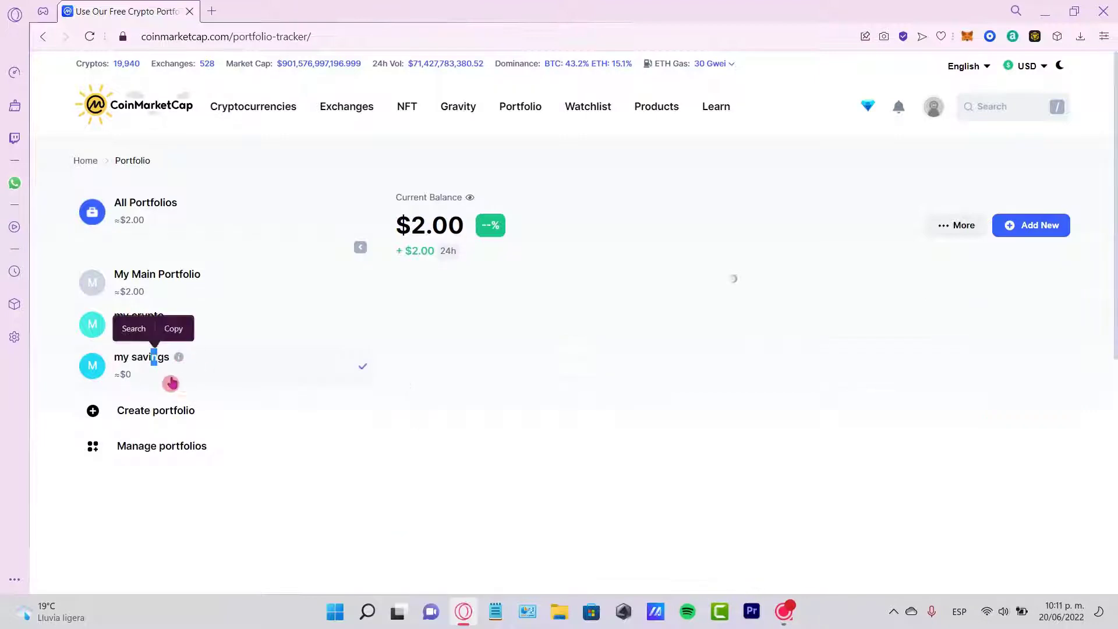
pyautogui.click(634, 416)
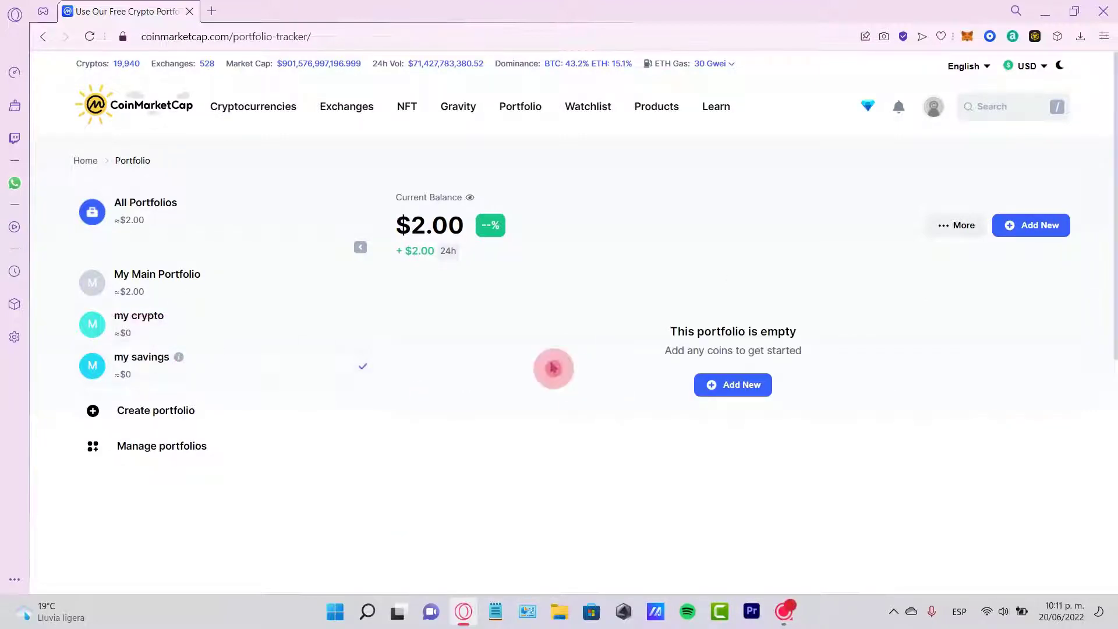
pyautogui.click(739, 385)
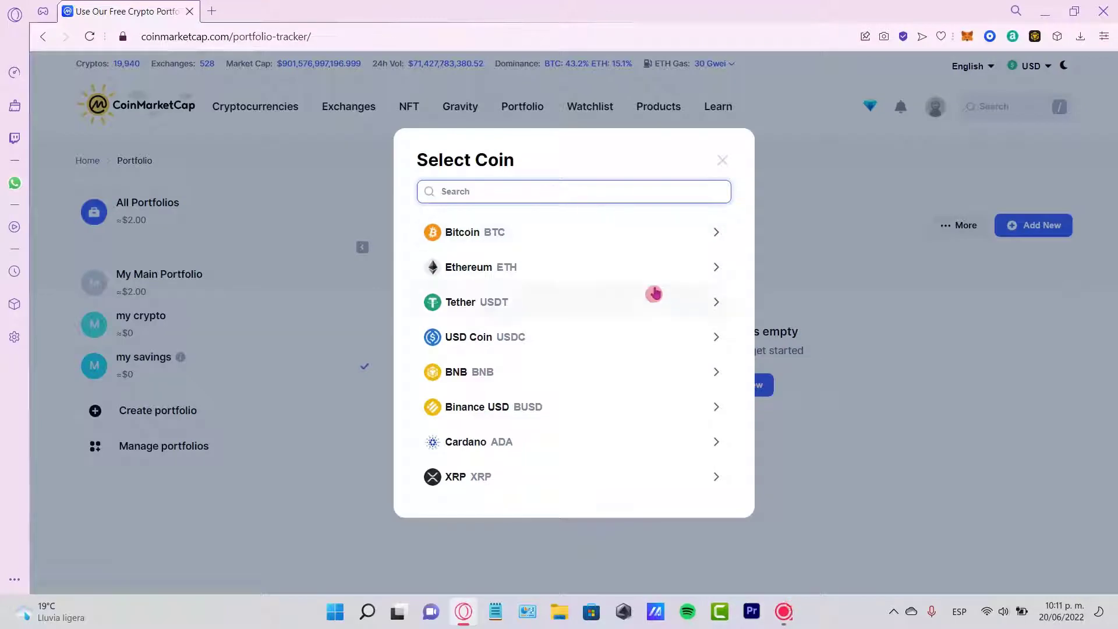
pyautogui.click(564, 195)
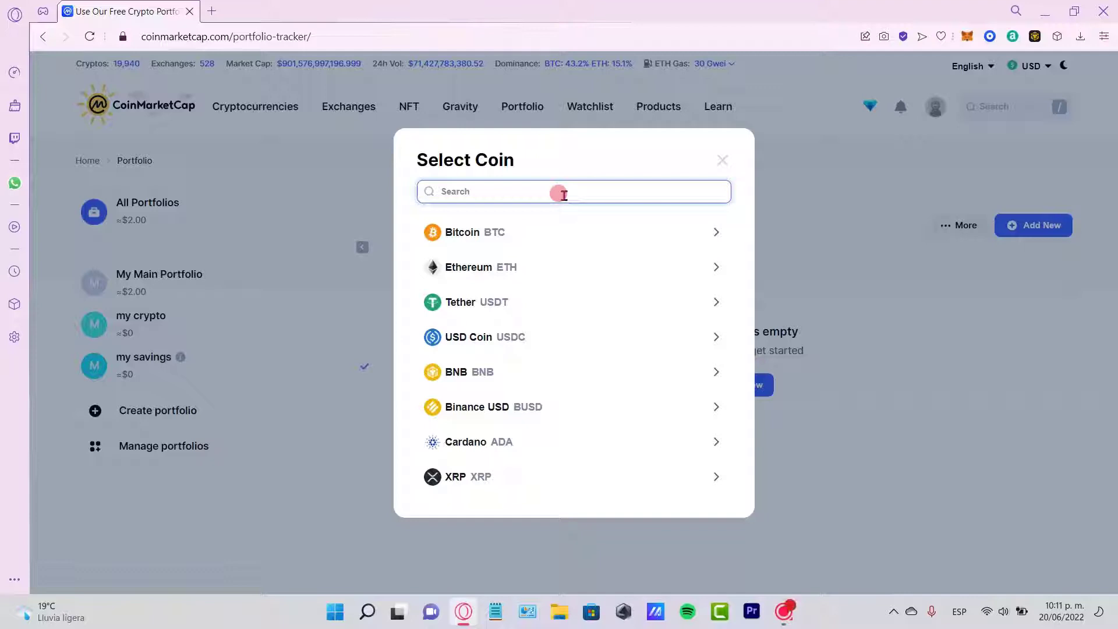
pyautogui.write('eth')
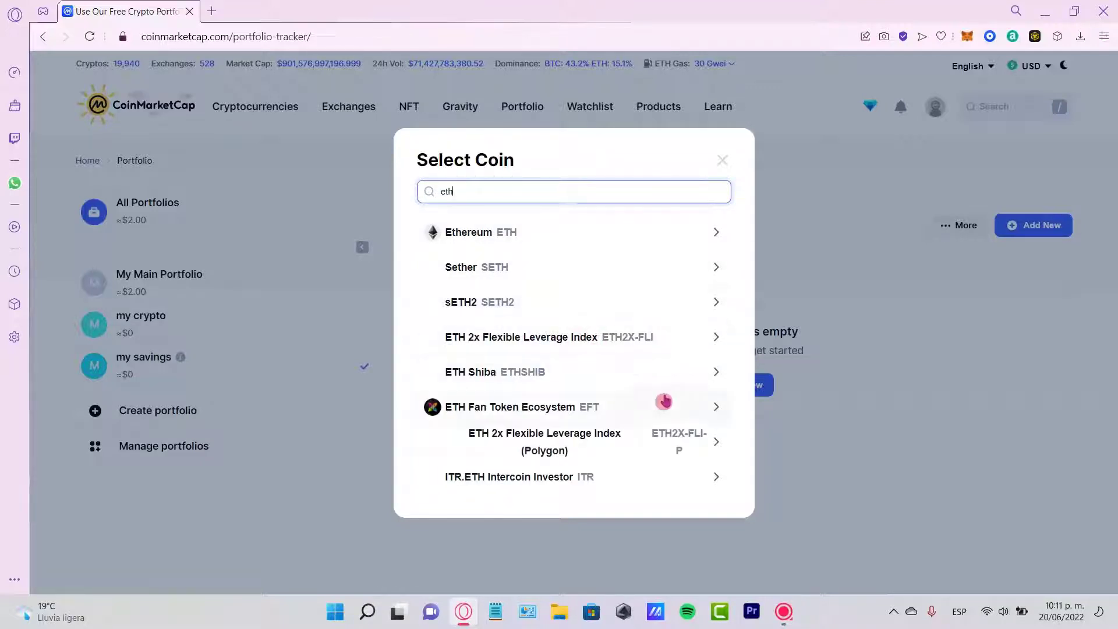
pyautogui.click(483, 240)
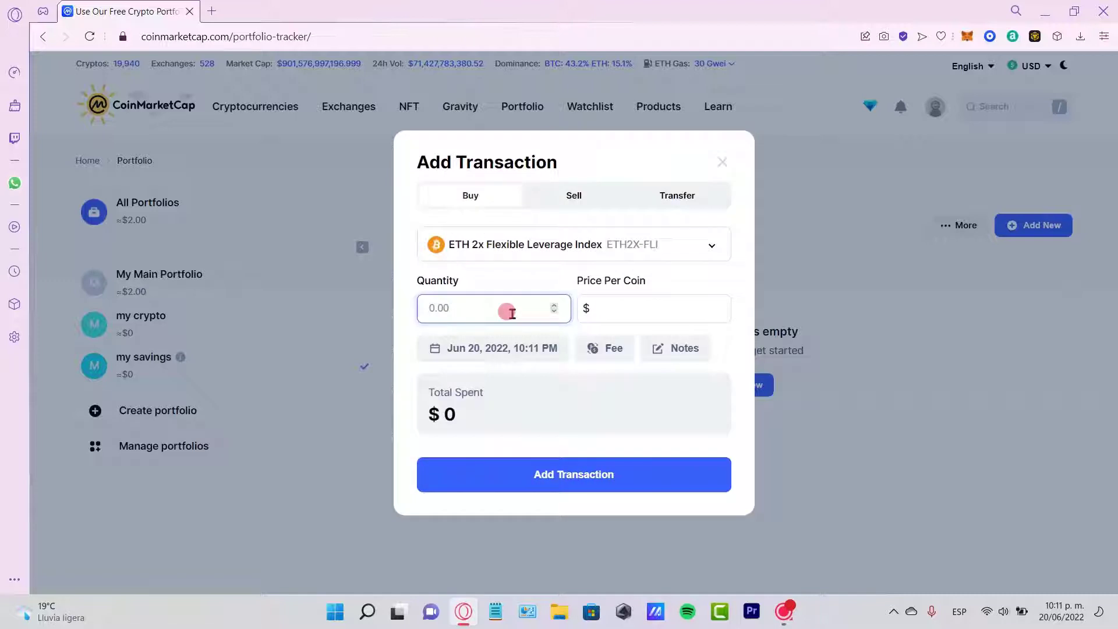
# - Record the buy of 0.006 ETH2X-FLI at $6.83 per coin
pyautogui.click(620, 308)
pyautogui.write('6.83')
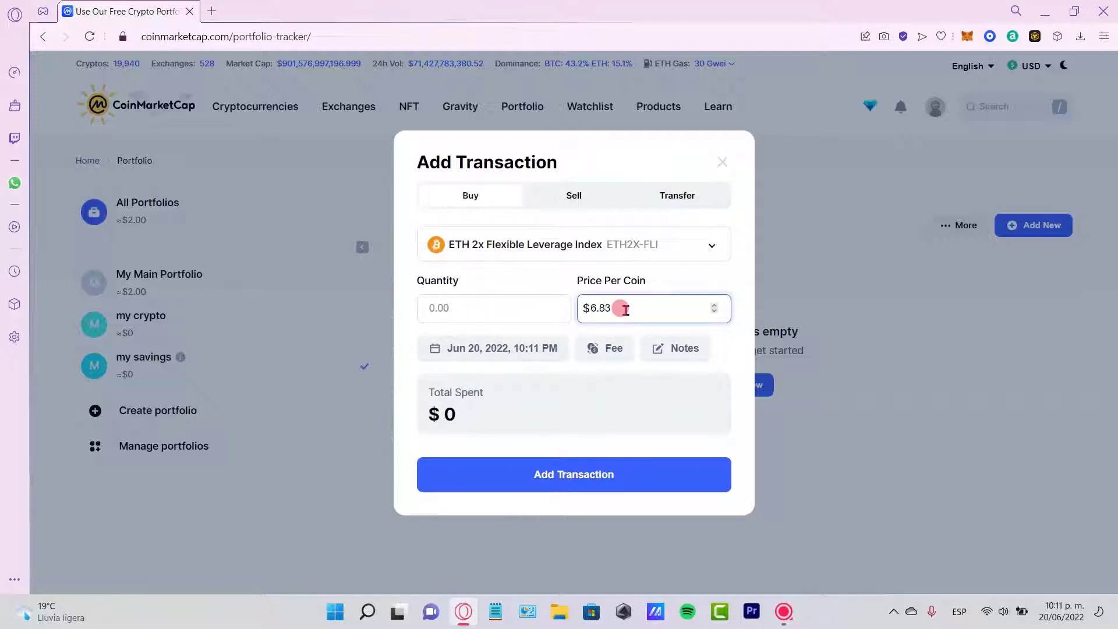
pyautogui.click(679, 287)
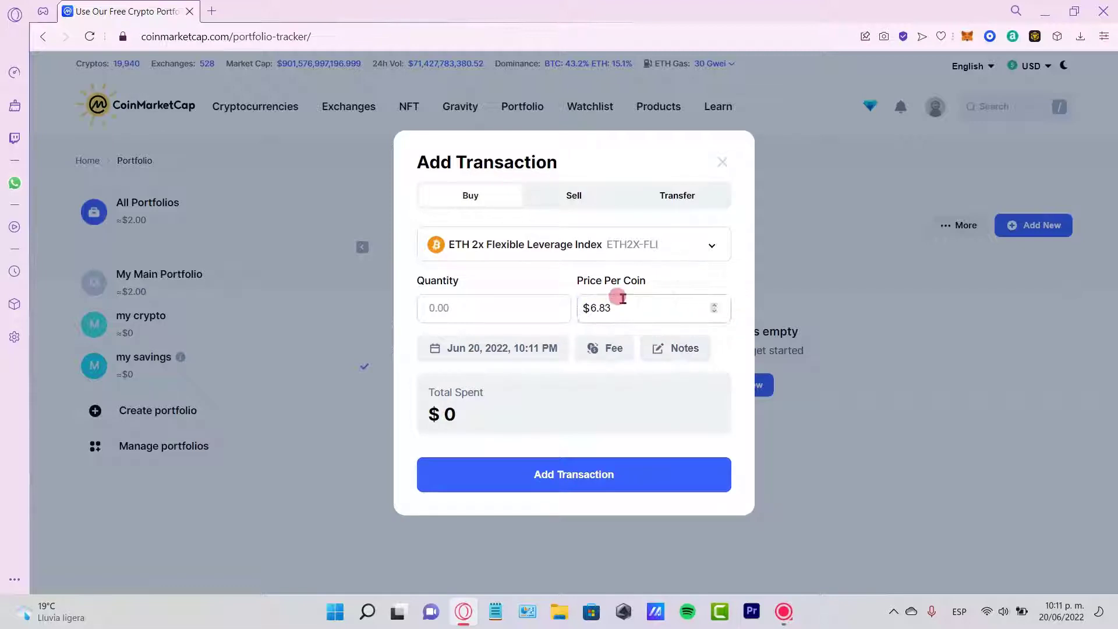
pyautogui.click(548, 475)
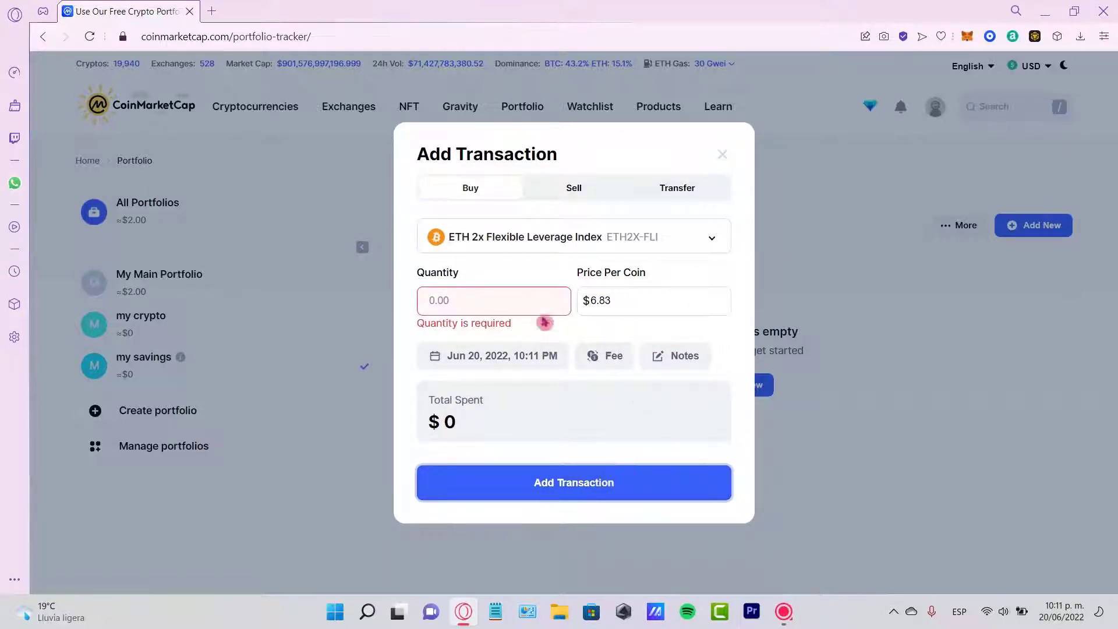
pyautogui.click(580, 309)
pyautogui.click(527, 303)
pyautogui.write('0.006')
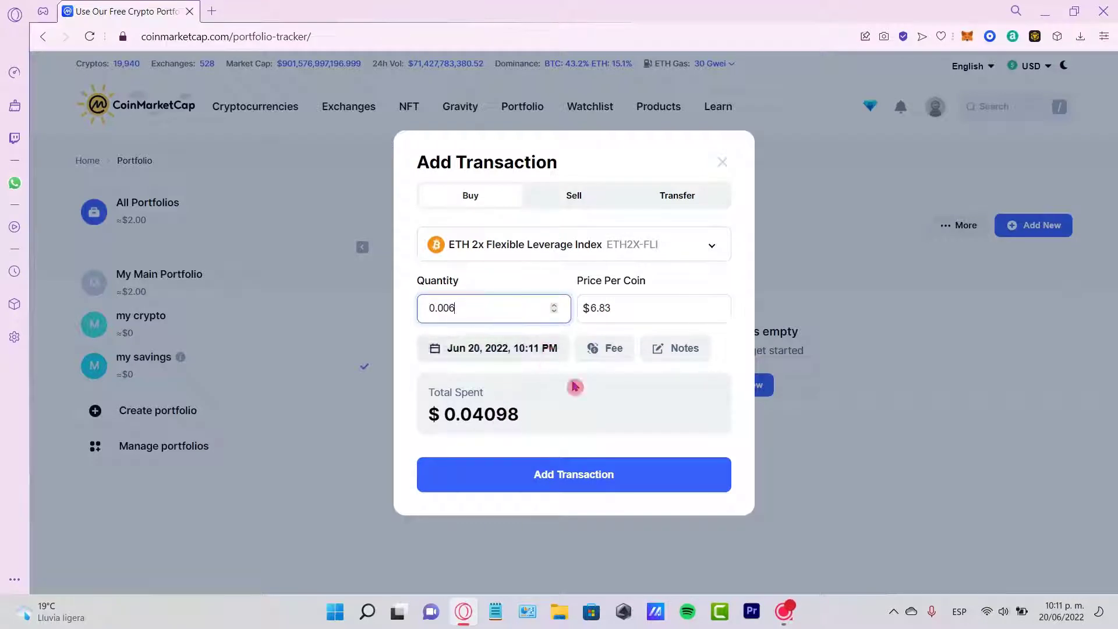
pyautogui.click(615, 487)
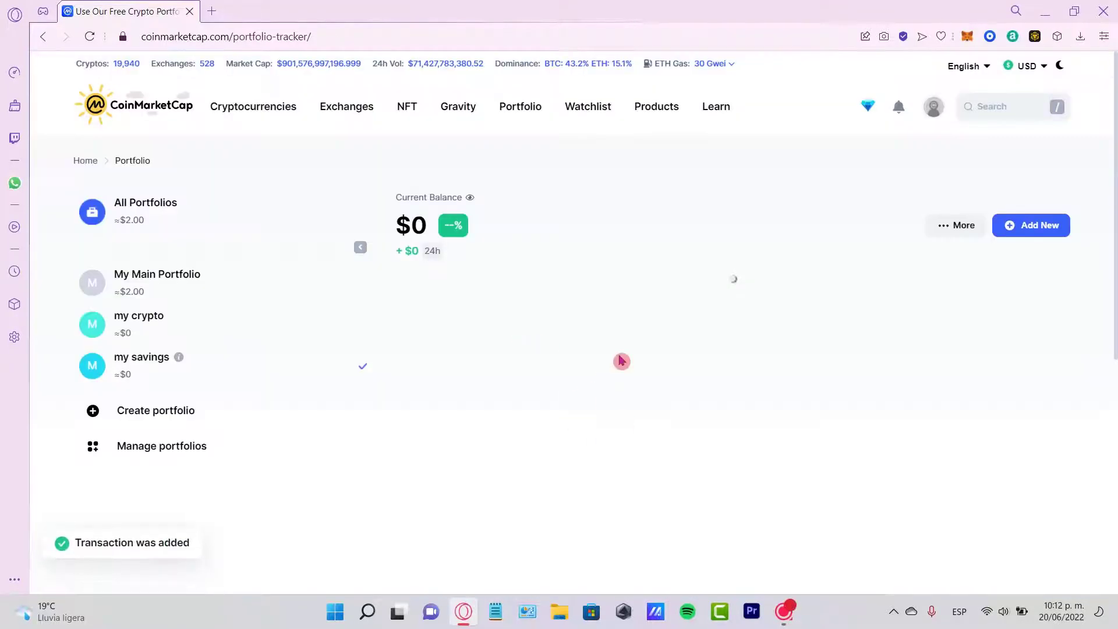
# - Record buys of 0.09 Cosmos (ATOM) and 0.000646 Cardano (ADA) in my savings
pyautogui.click(1022, 225)
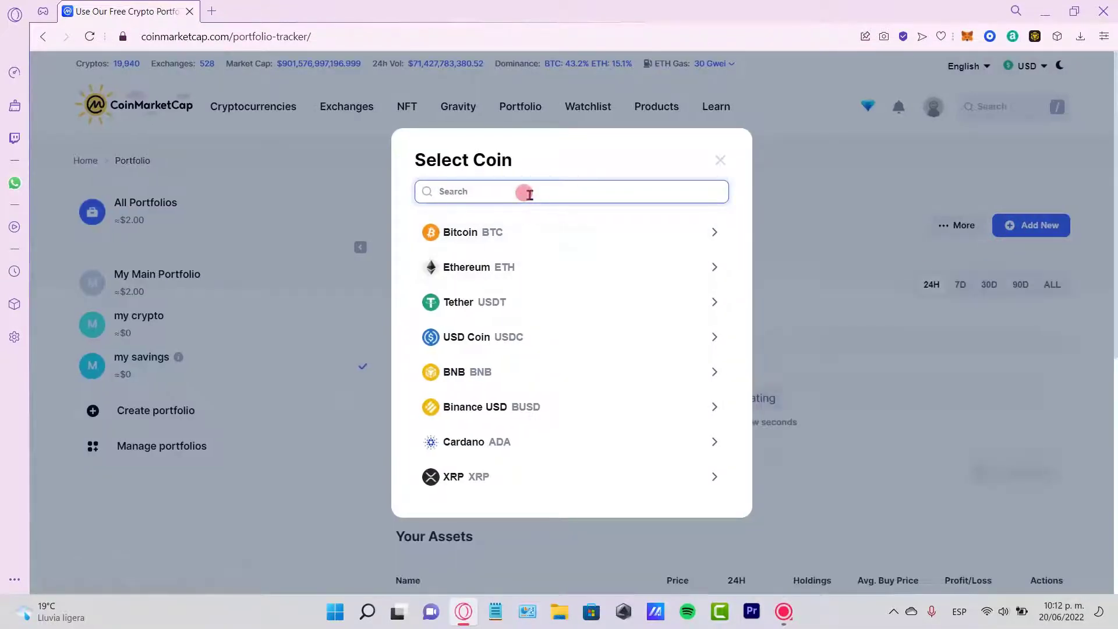
pyautogui.write('cosmo')
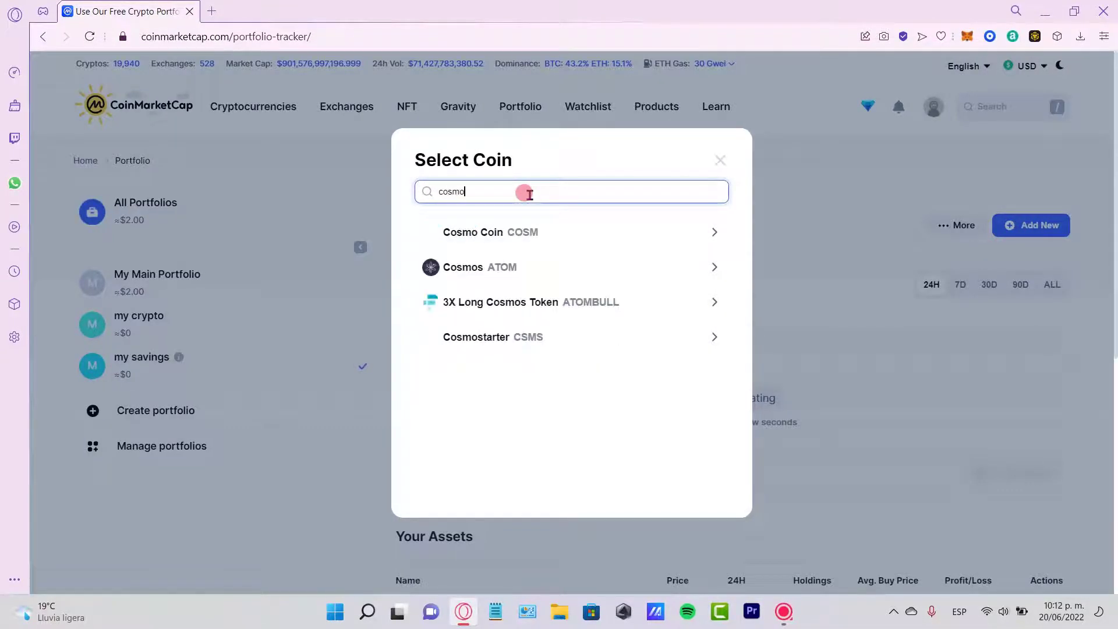
pyautogui.click(572, 268)
pyautogui.write('0.09')
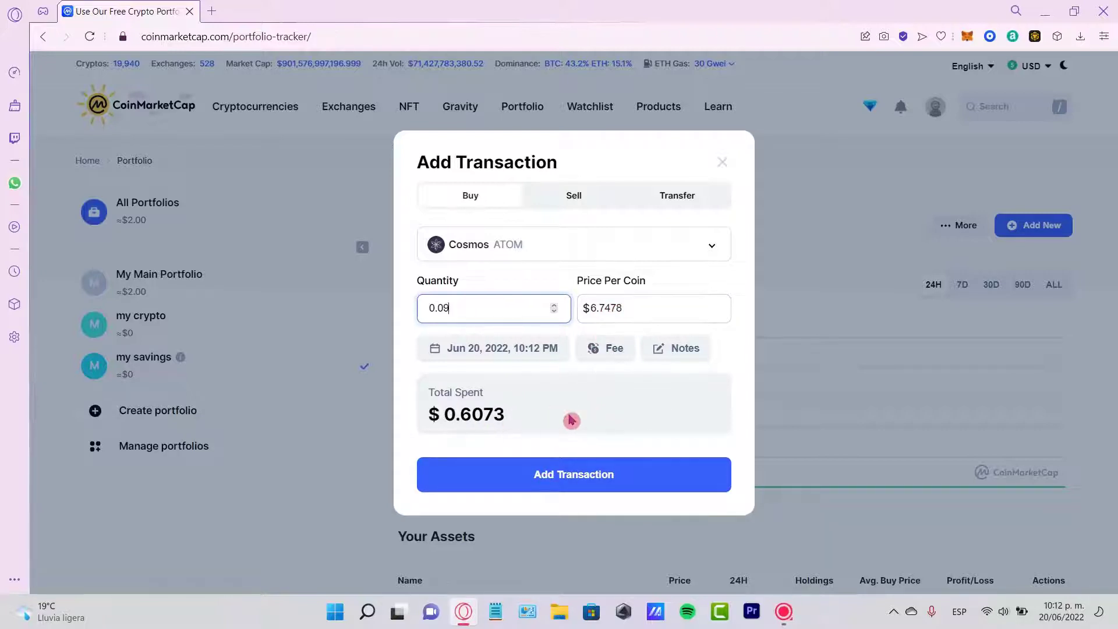
pyautogui.click(617, 473)
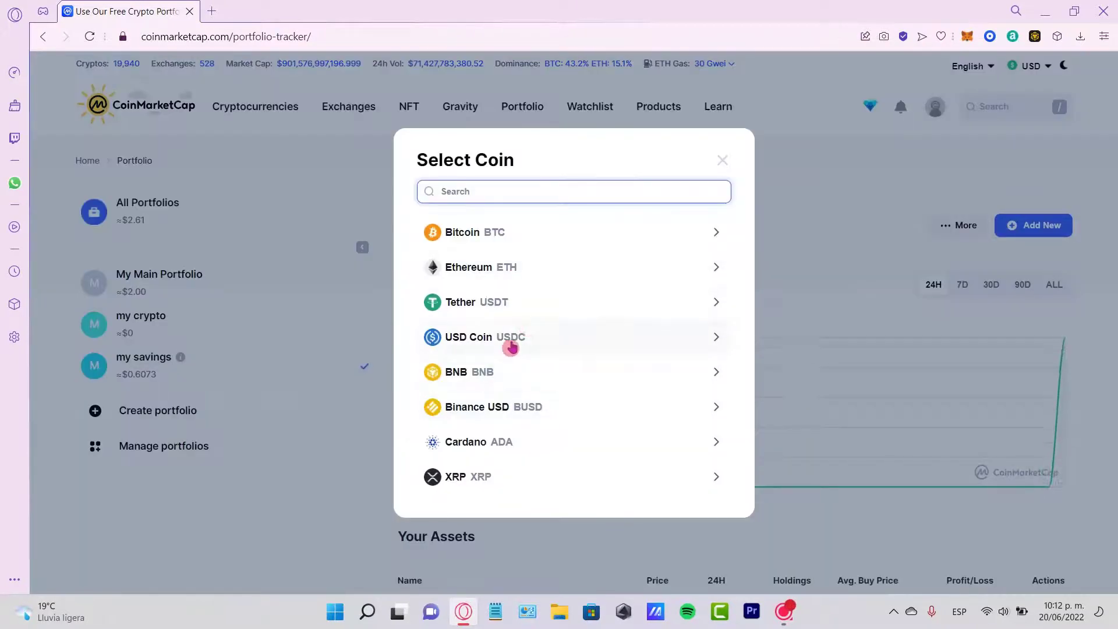
pyautogui.click(494, 434)
pyautogui.write('0.000')
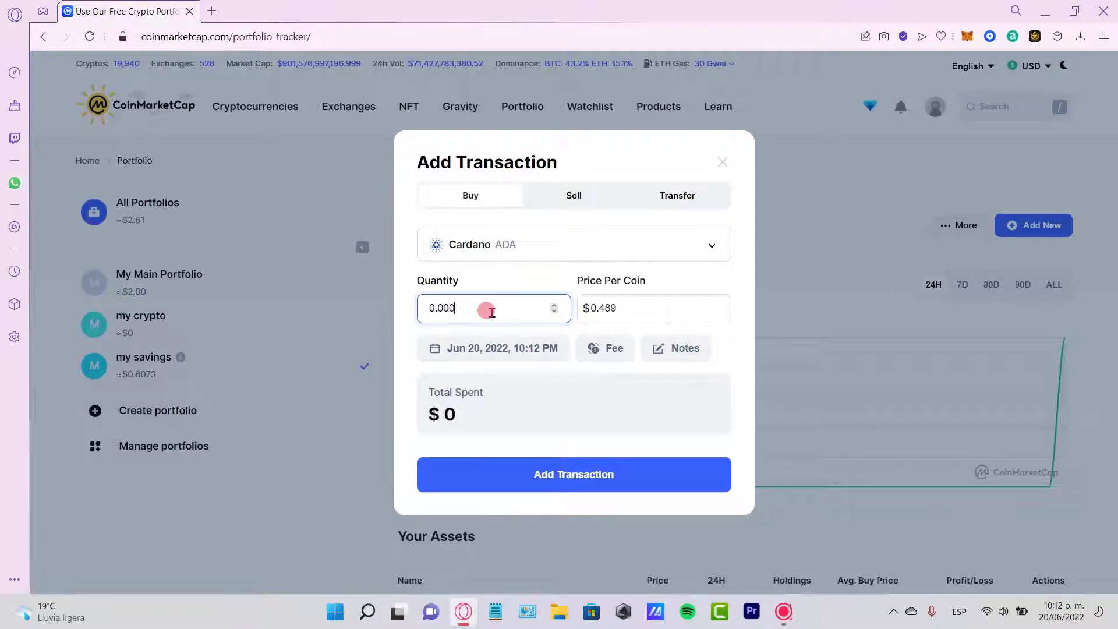
pyautogui.write('646')
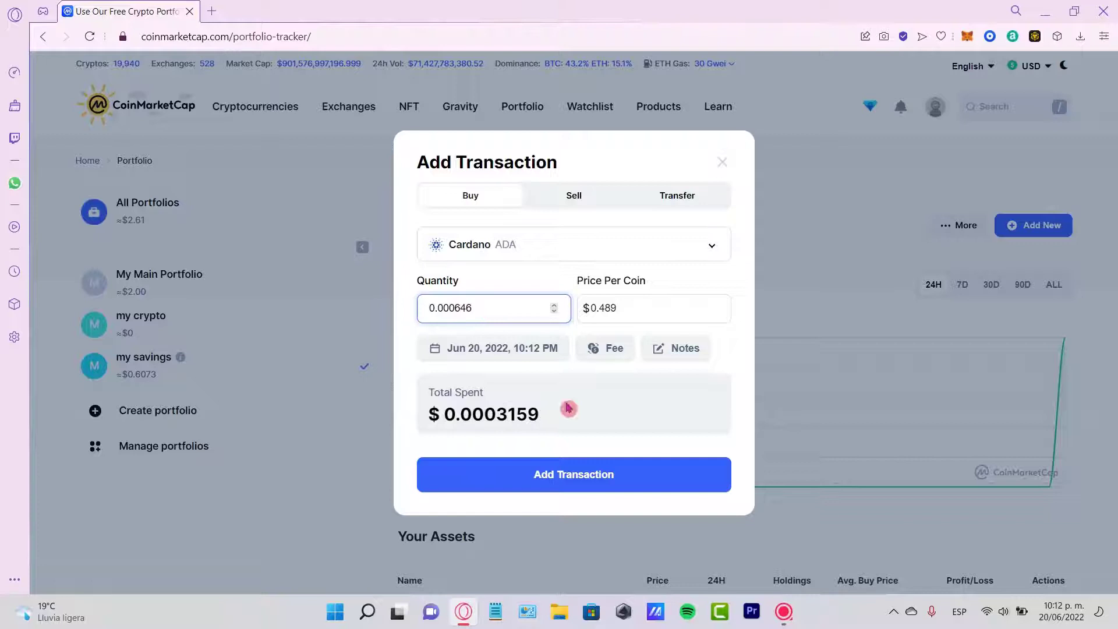
pyautogui.click(670, 467)
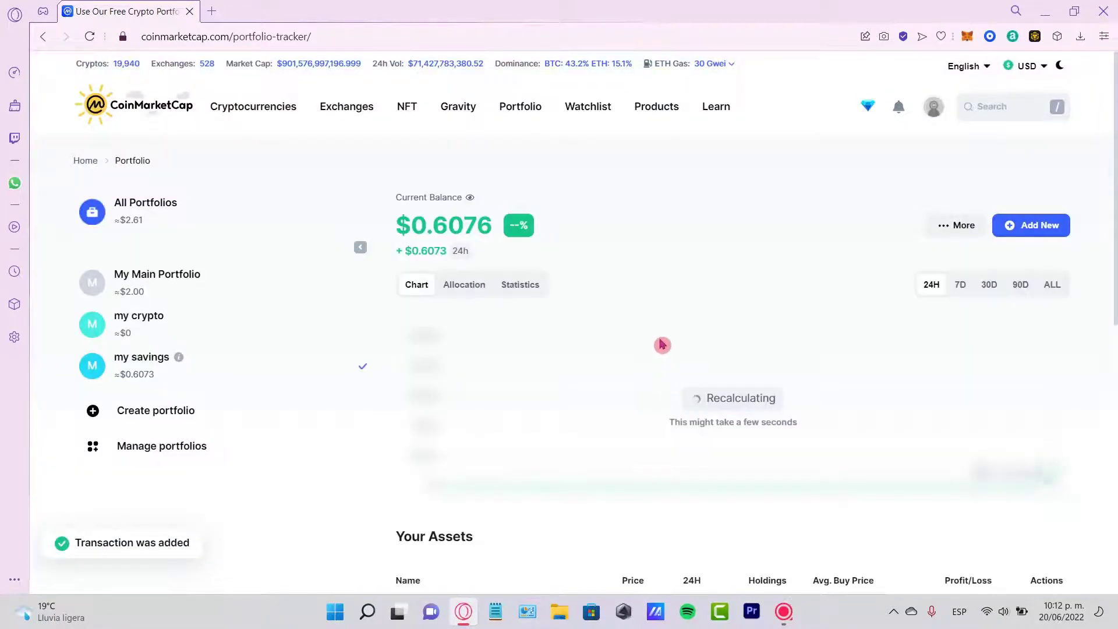
pyautogui.scroll(-3, 844, 439)
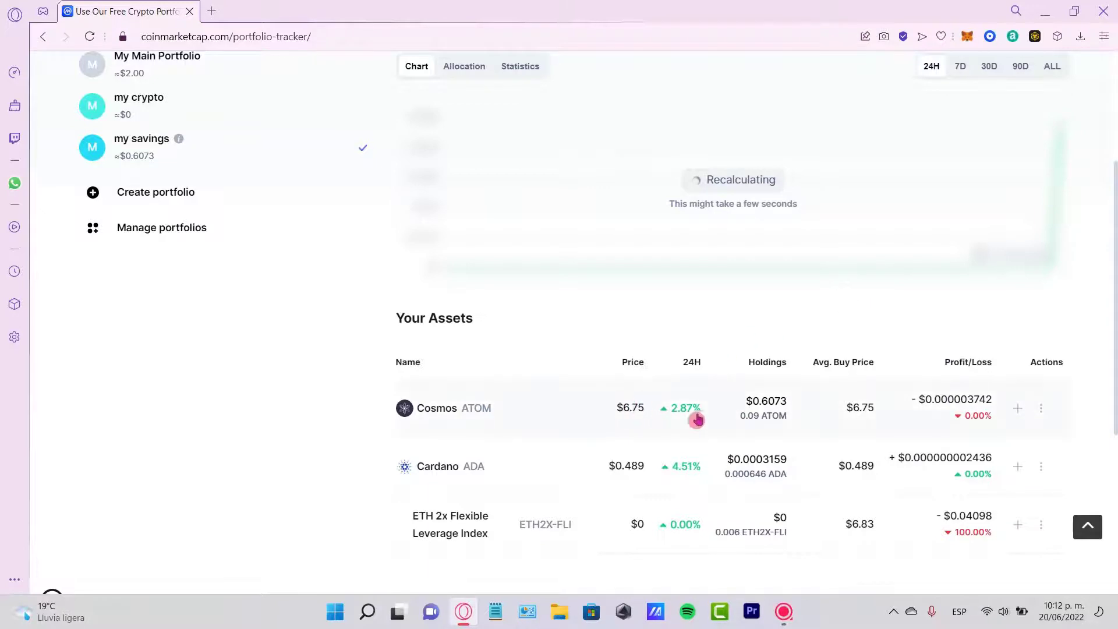
pyautogui.scroll(-3, 961, 411)
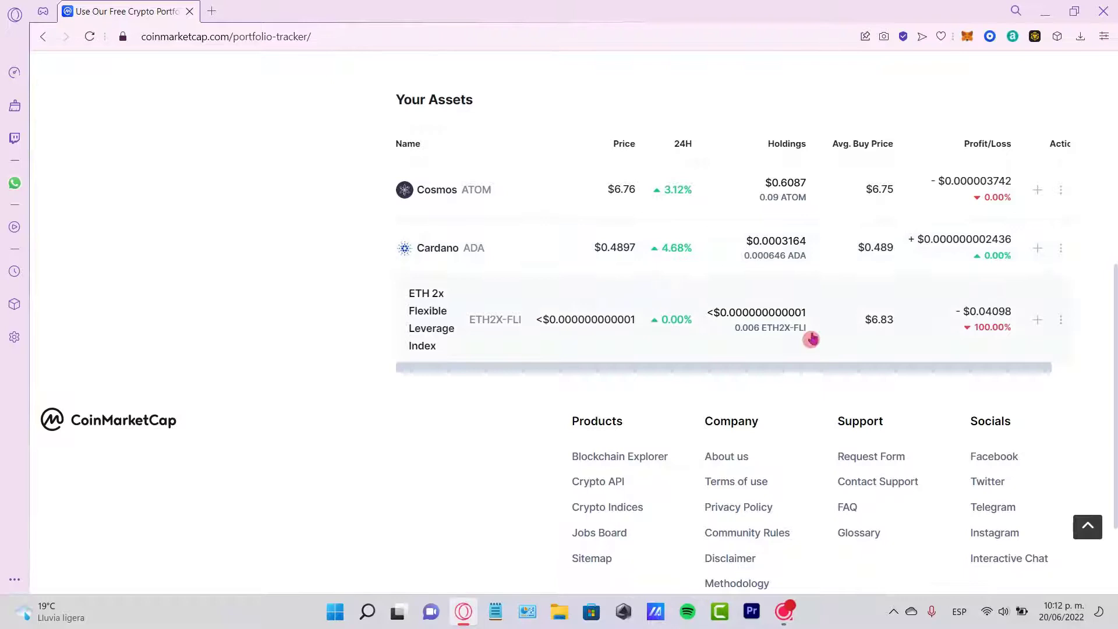
pyautogui.scroll(3, 841, 344)
pyautogui.scroll(2, 852, 356)
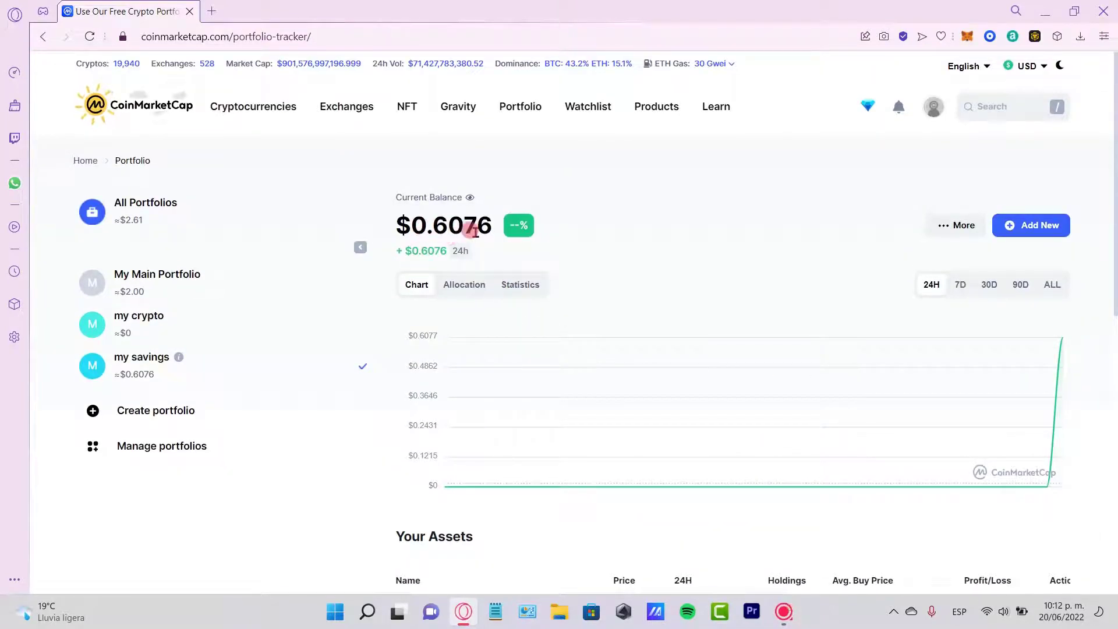
pyautogui.moveTo(1027, 486)
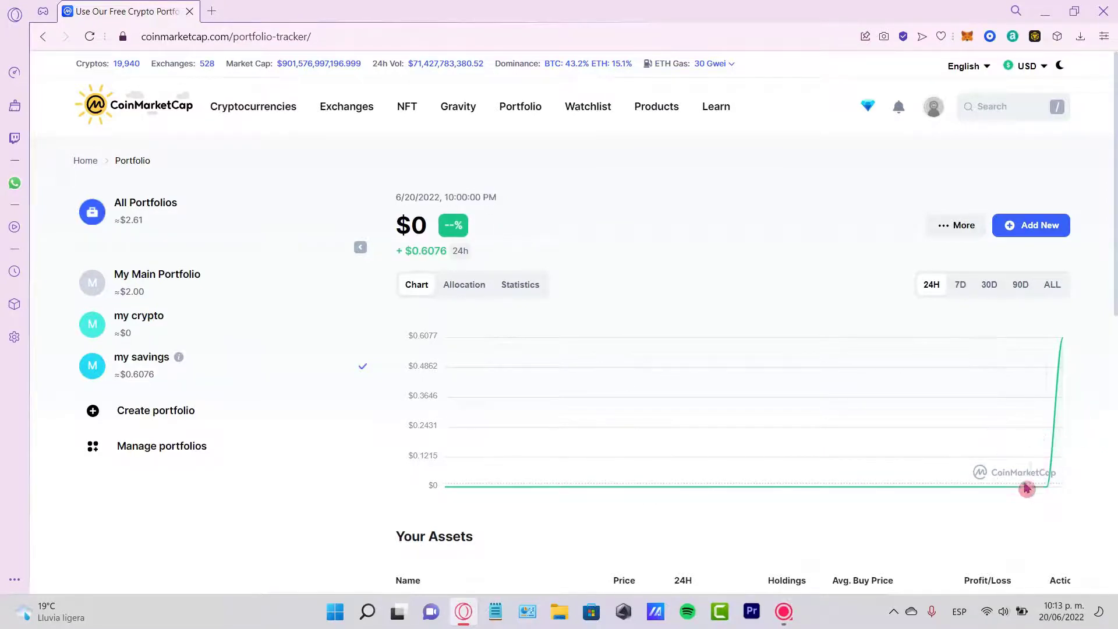
pyautogui.scroll(-3, 984, 505)
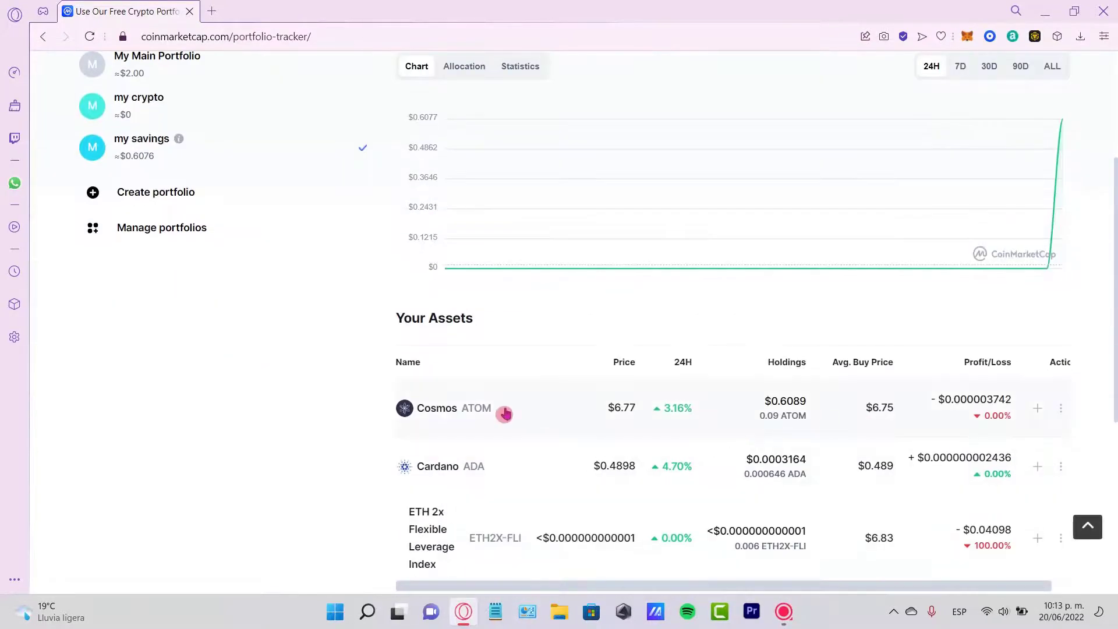
pyautogui.scroll(3, 695, 370)
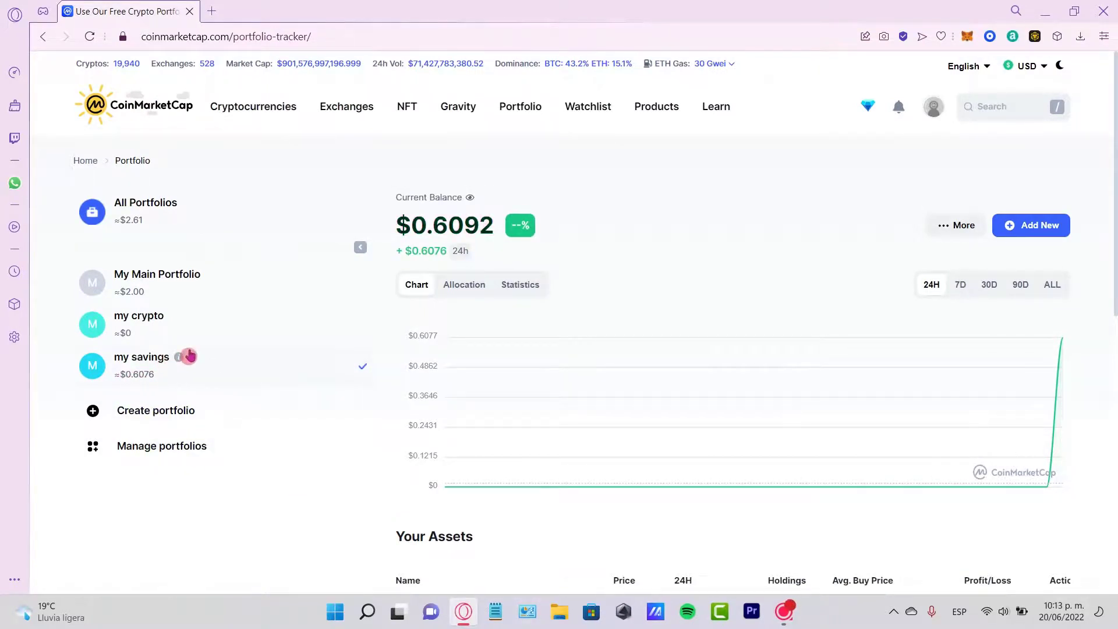
# - Drag my savings above My Main Portfolio, then collapse the sidebar to icons
pyautogui.click(212, 374)
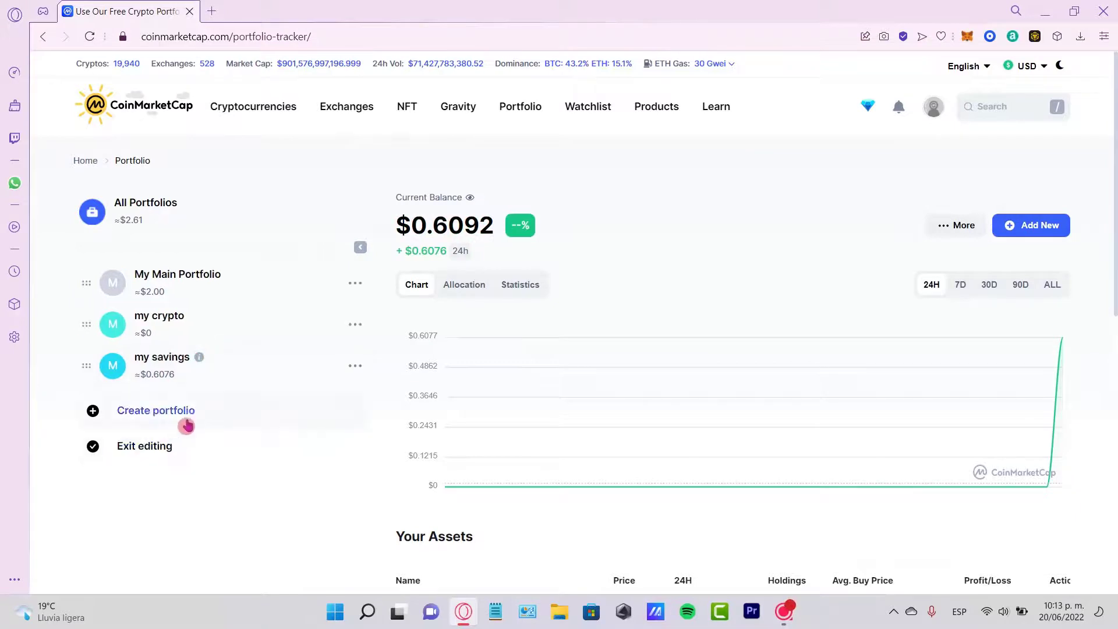
pyautogui.click(352, 376)
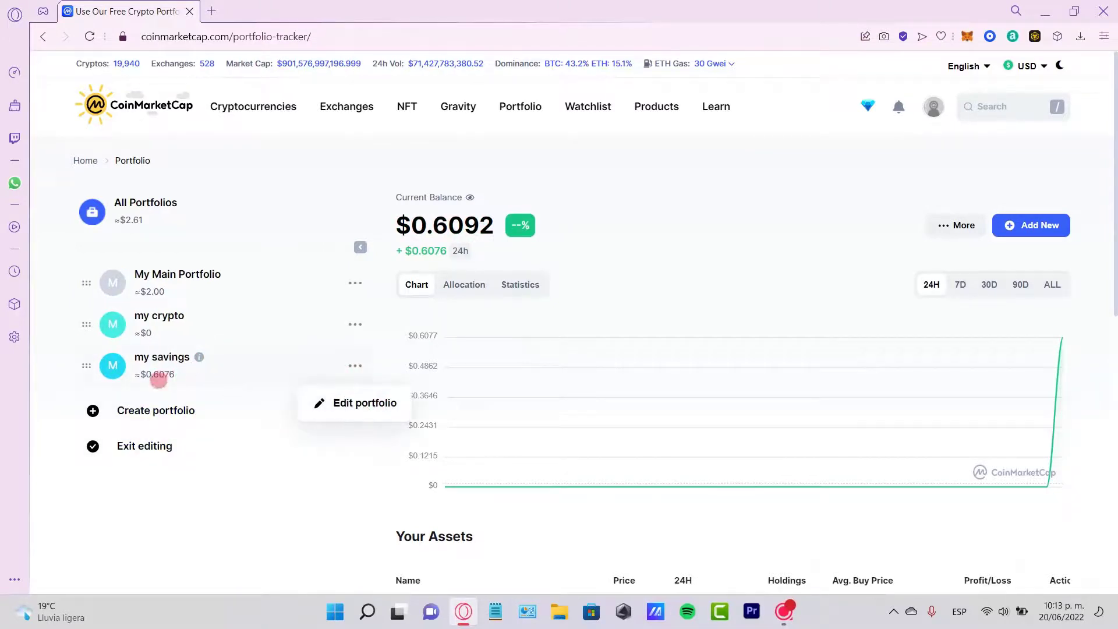
pyautogui.moveTo(86, 366); pyautogui.dragTo(86, 268)
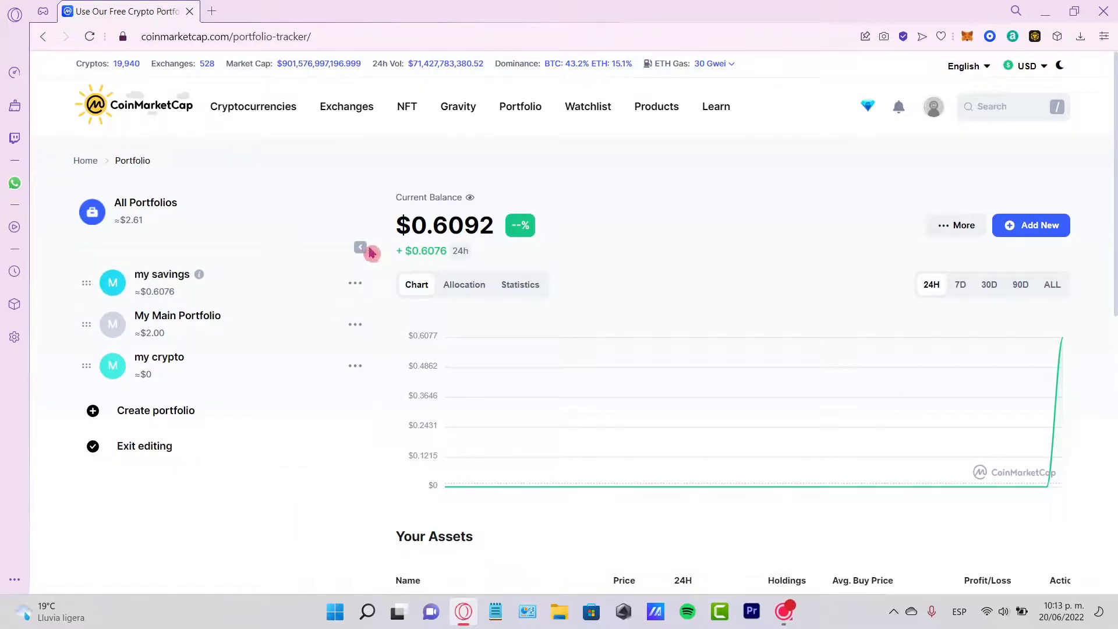
pyautogui.click(360, 247)
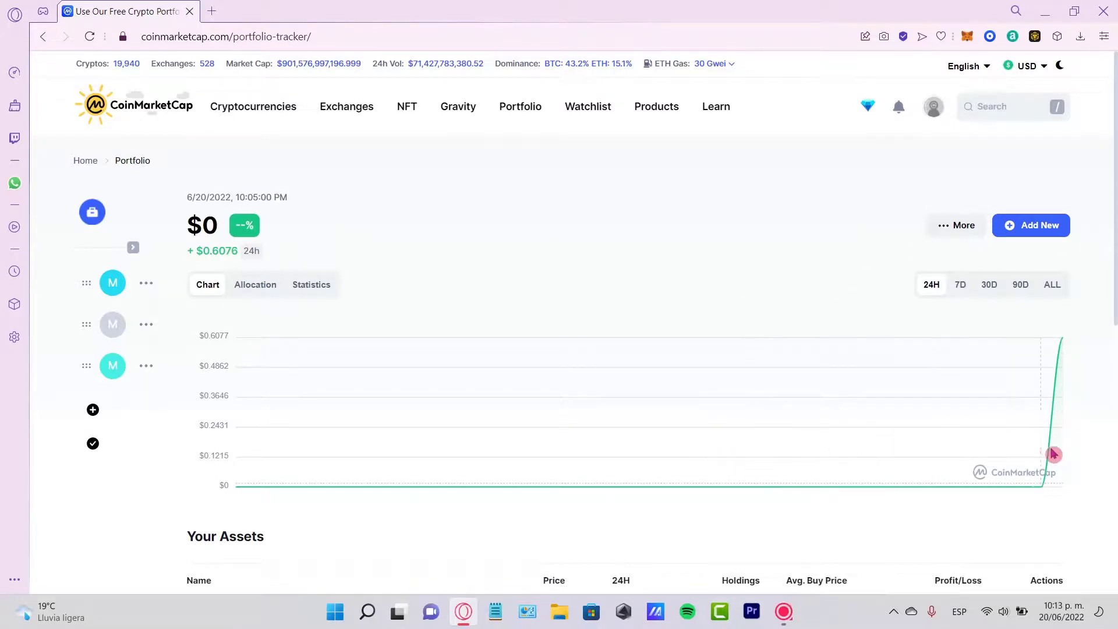
pyautogui.scroll(-3, 900, 437)
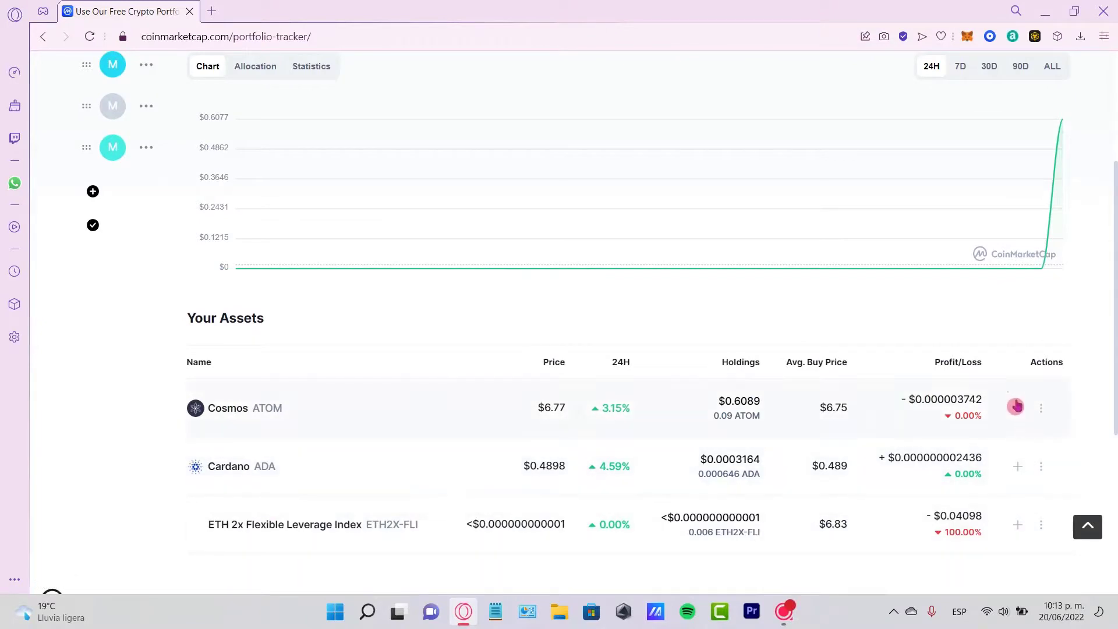
pyautogui.scroll(3, 849, 352)
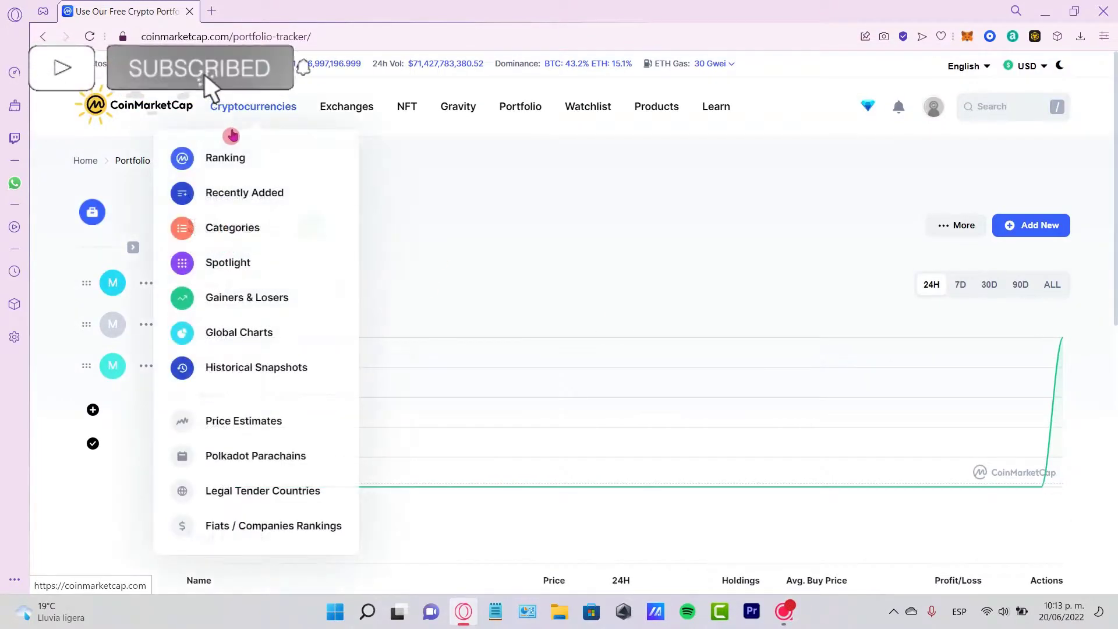